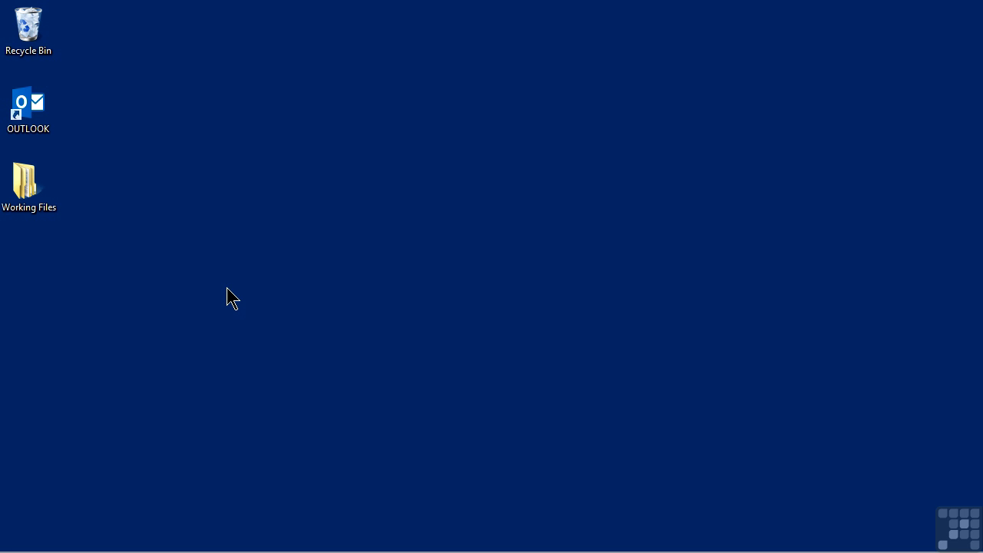
- Search the Start screen for 'mail' and filter the results to Settings
{"action": "key", "text": "super"}
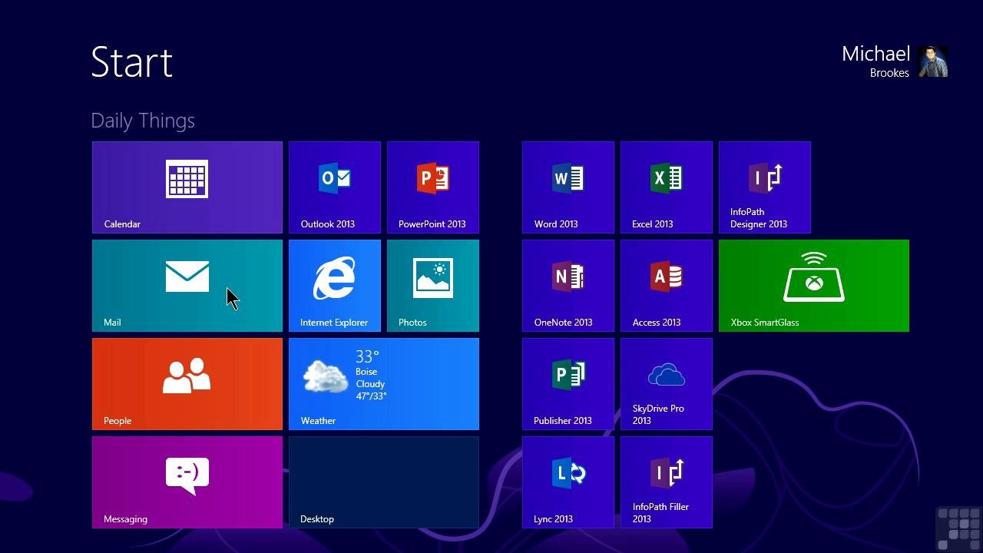
{"action": "type", "text": "mail"}
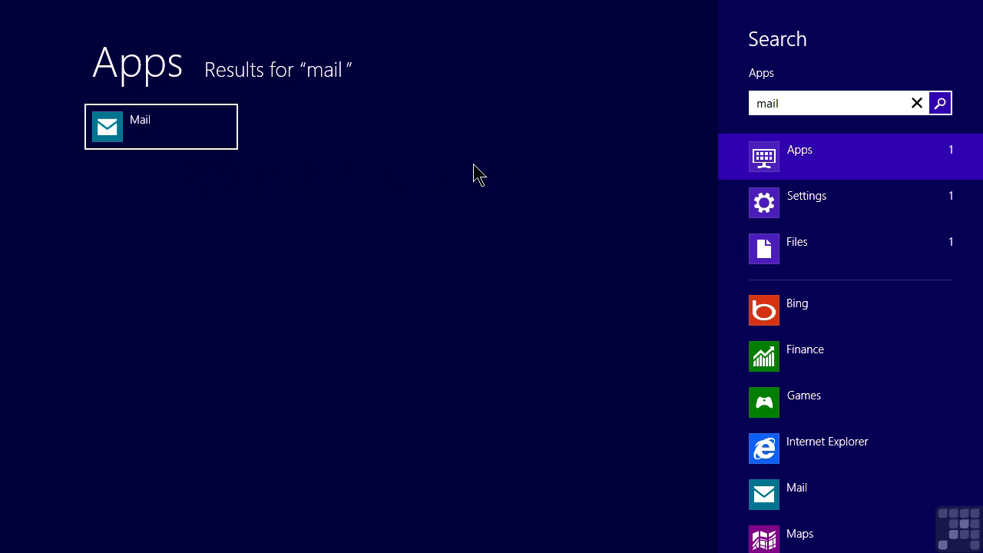
{"action": "left_click", "coordinate": [784, 207]}
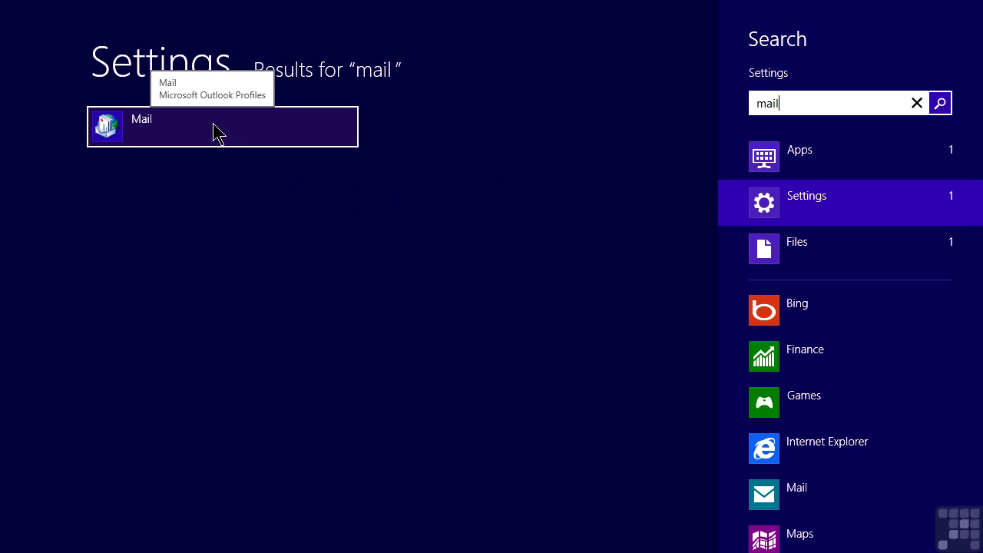
- Launch Mail (Microsoft Outlook Profiles) and open the E-mail Accounts list showing the Gmail account
{"action": "left_click", "coordinate": [215, 132]}
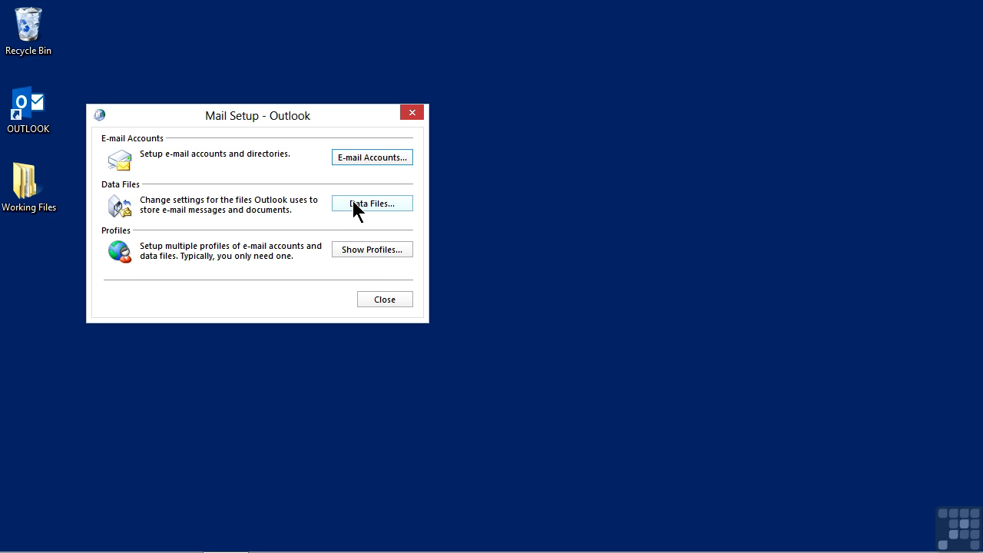
{"action": "left_click", "coordinate": [351, 157]}
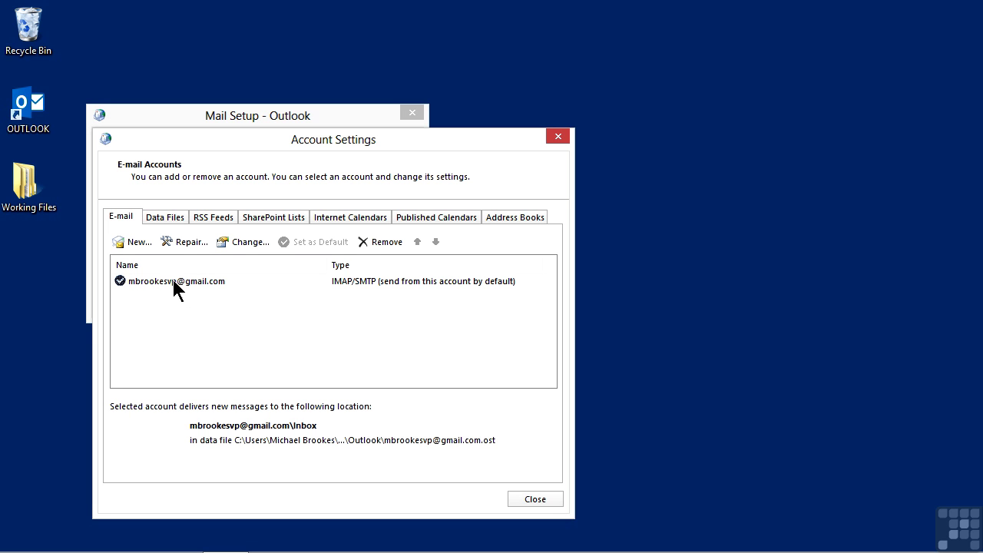
- Add a new account with the user's full name, pckeys.com e-mail address and password, choosing manual setup
{"action": "left_click", "coordinate": [139, 244]}
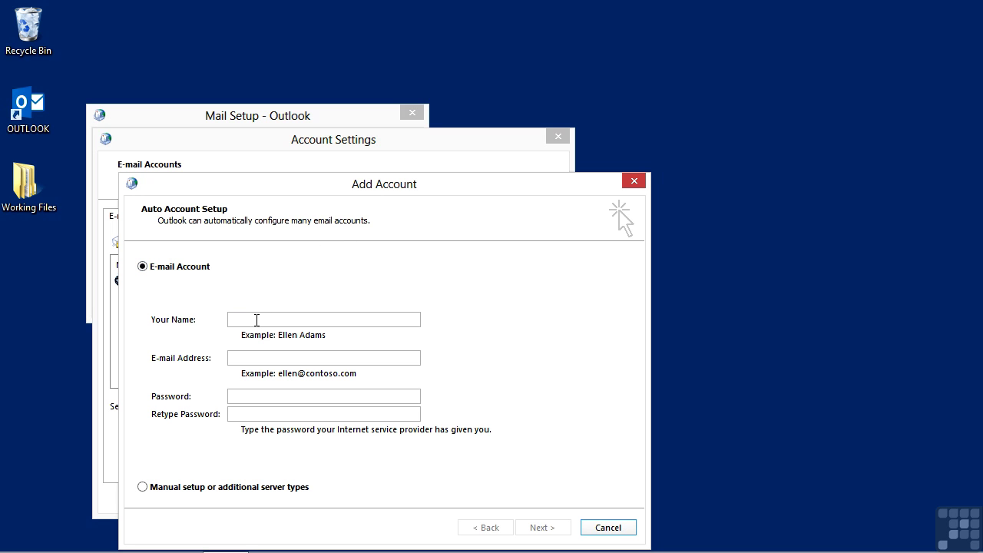
{"action": "key", "text": "Tab"}
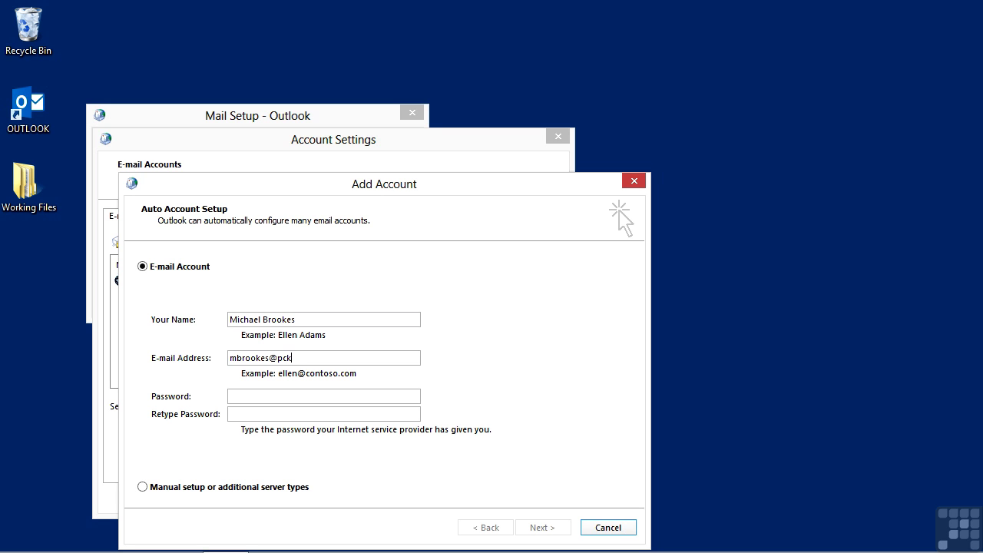
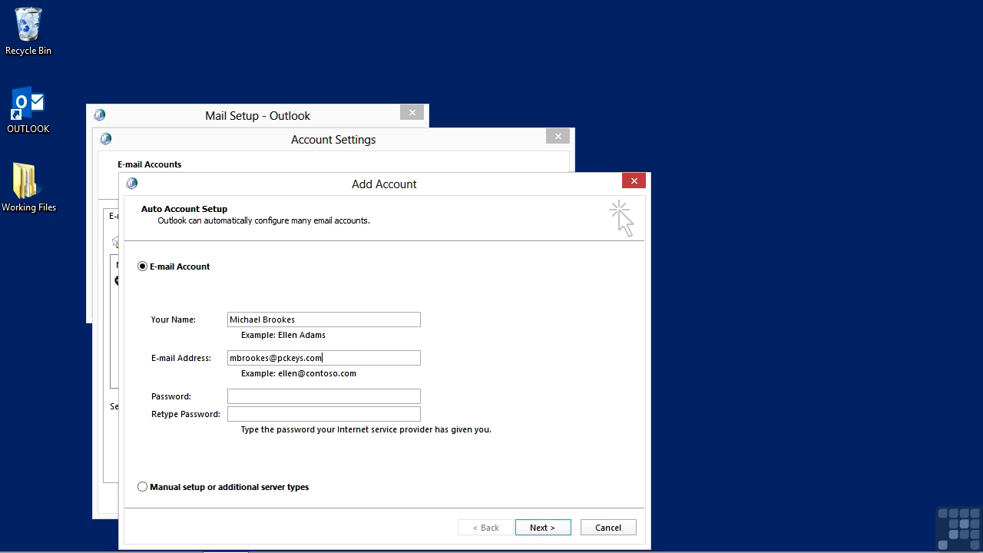
{"action": "type", "text": "*********"}
{"action": "key", "text": "Tab"}
{"action": "type", "text": "*********"}
{"action": "left_click", "coordinate": [142, 487]}
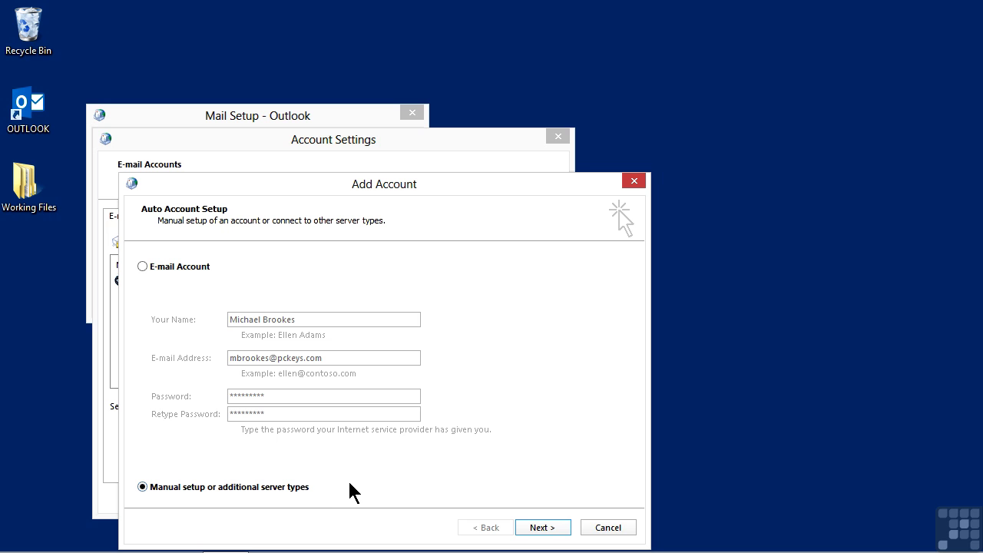
- Pick Microsoft Exchange Server or compatible service and advance to its Server Settings page
{"action": "left_click", "coordinate": [530, 529]}
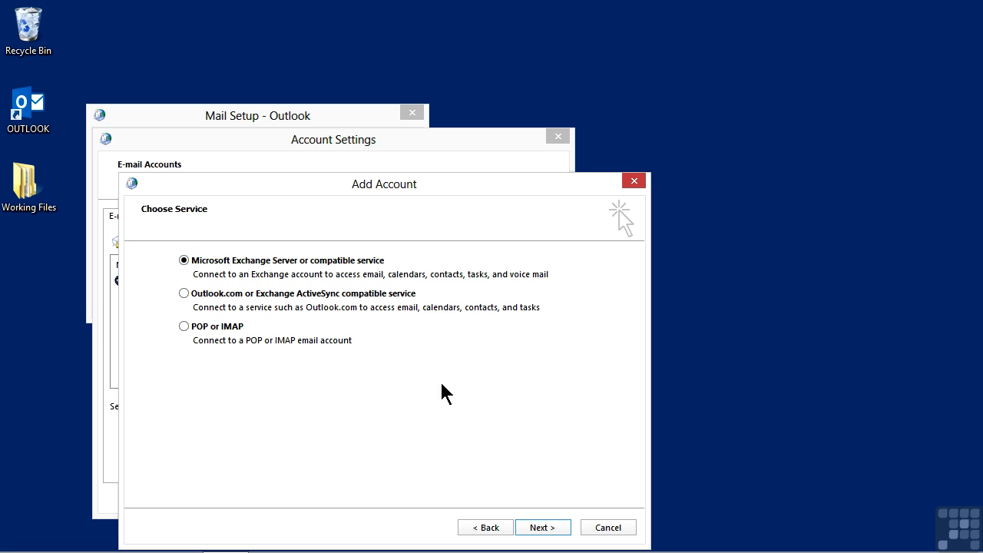
{"action": "left_click", "coordinate": [536, 528]}
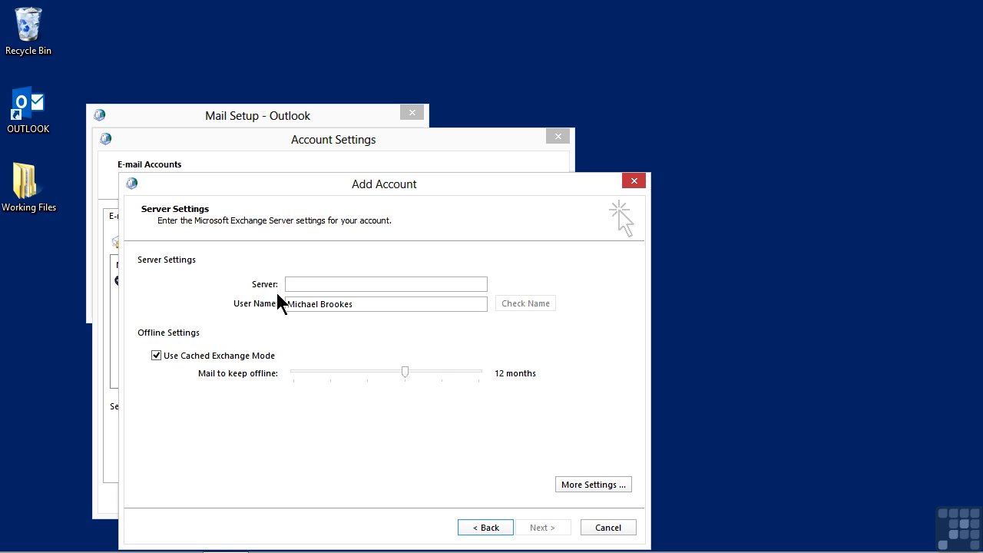
- Enter BL2PRD0712.mailbox.outlook.com in the Server box
{"action": "type", "text": "BL2PR"}
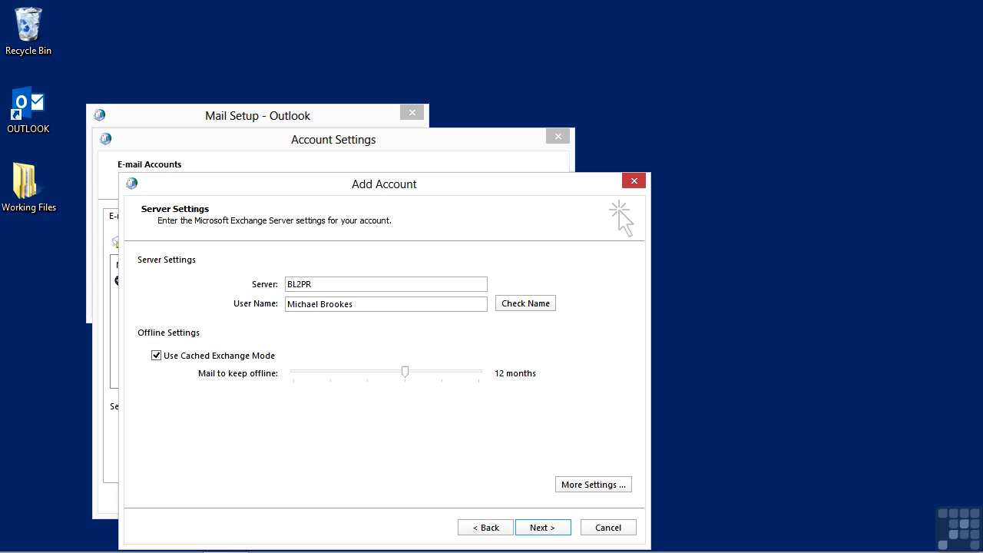
{"action": "type", "text": "D0712.mailbox.outlook.com"}
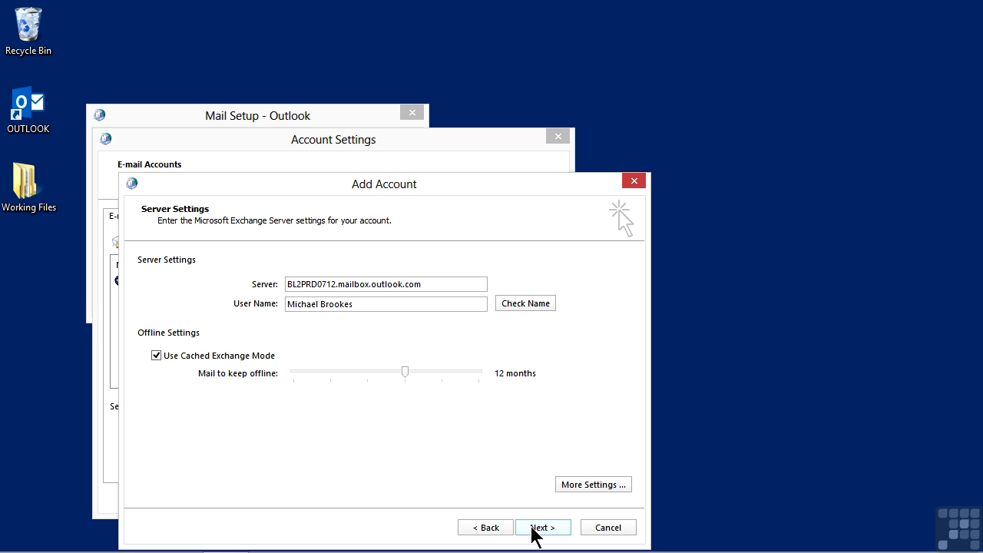
- Open More Settings and review the Advanced, Security and Connection tabs
{"action": "left_click", "coordinate": [567, 485]}
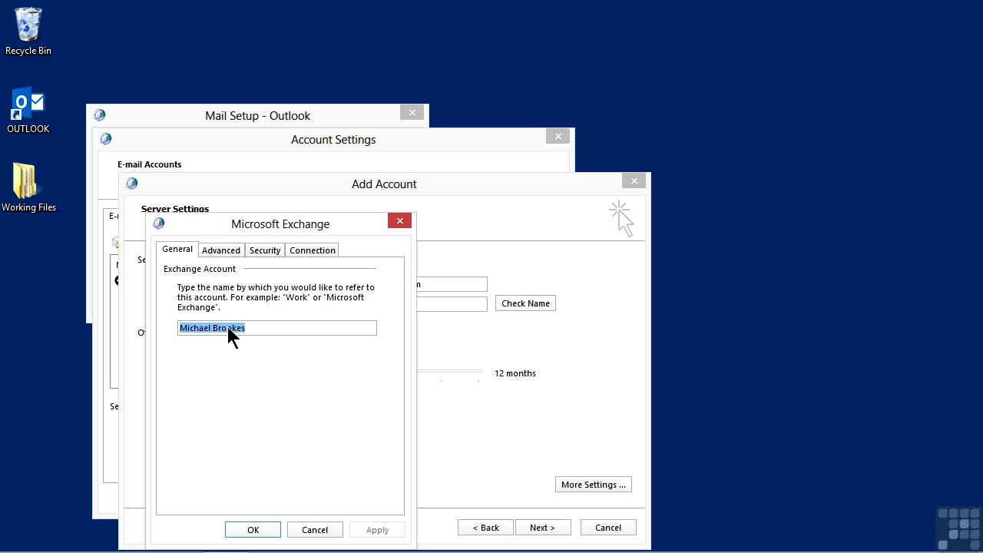
{"action": "left_click", "coordinate": [219, 254]}
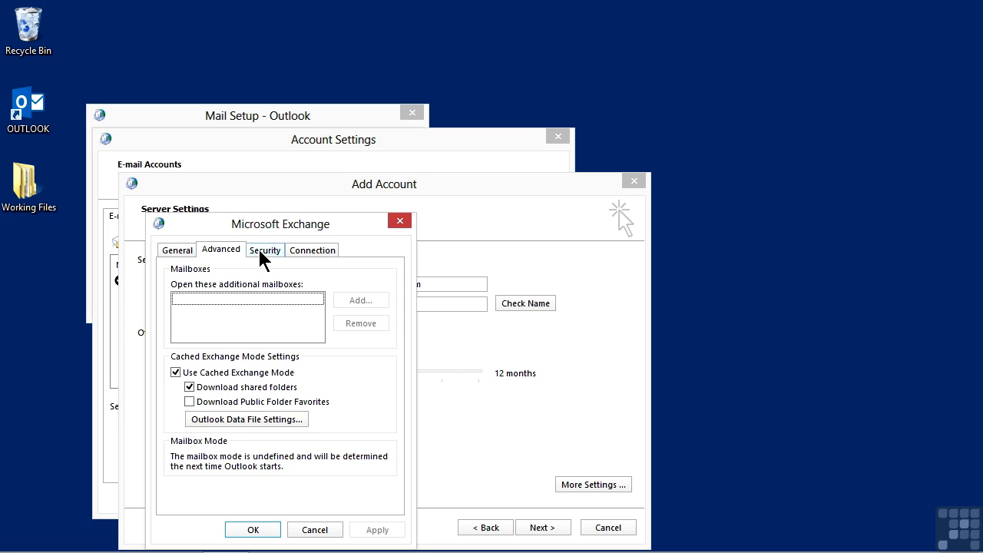
{"action": "left_click", "coordinate": [262, 257]}
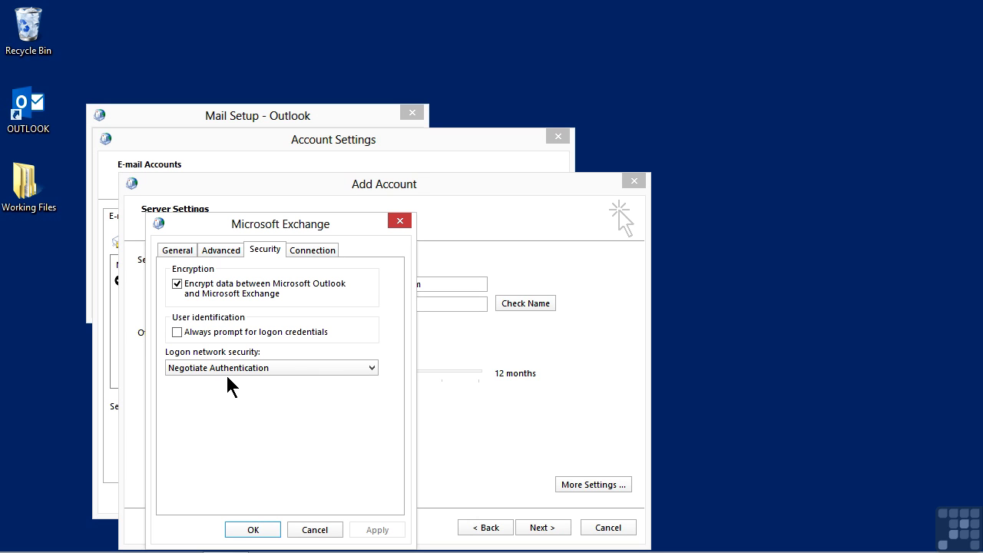
{"action": "left_click", "coordinate": [315, 250]}
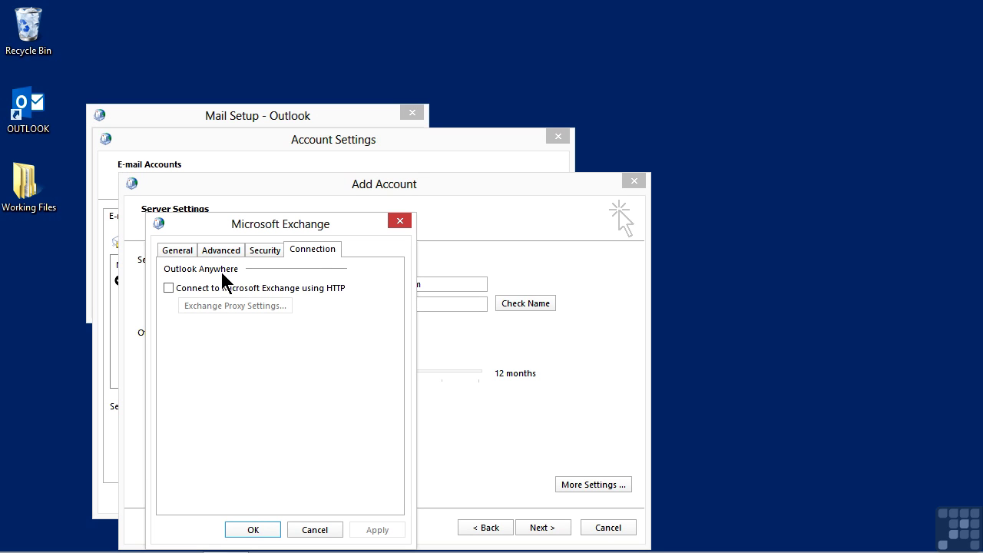
- Tick 'Connect to Microsoft Exchange using HTTP' on the Connection tab
{"action": "left_click", "coordinate": [168, 288]}
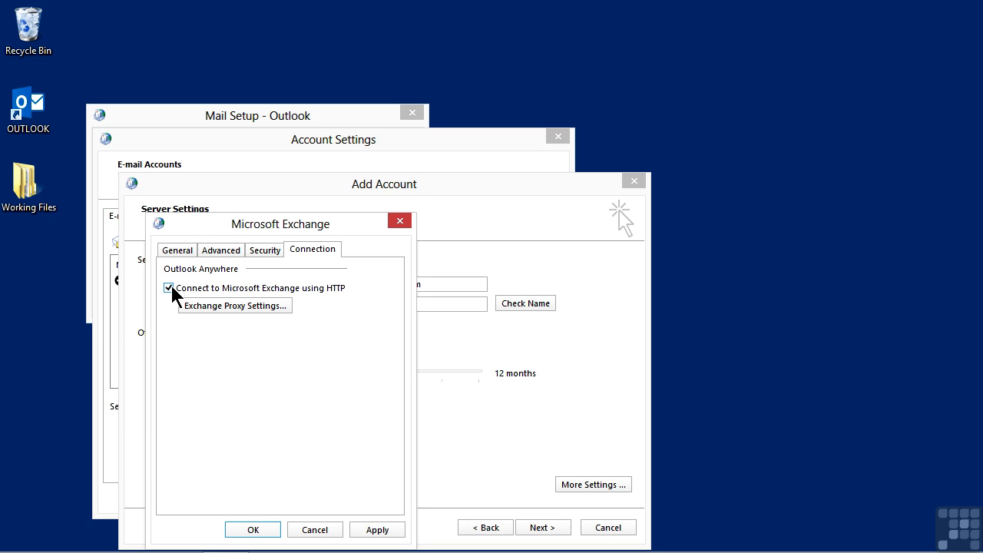
- Set proxy URL bl2prd0712.outlook.com, principal name msstd:outlook.com, HTTP on fast networks, and Basic Authentication
{"action": "left_click", "coordinate": [216, 311]}
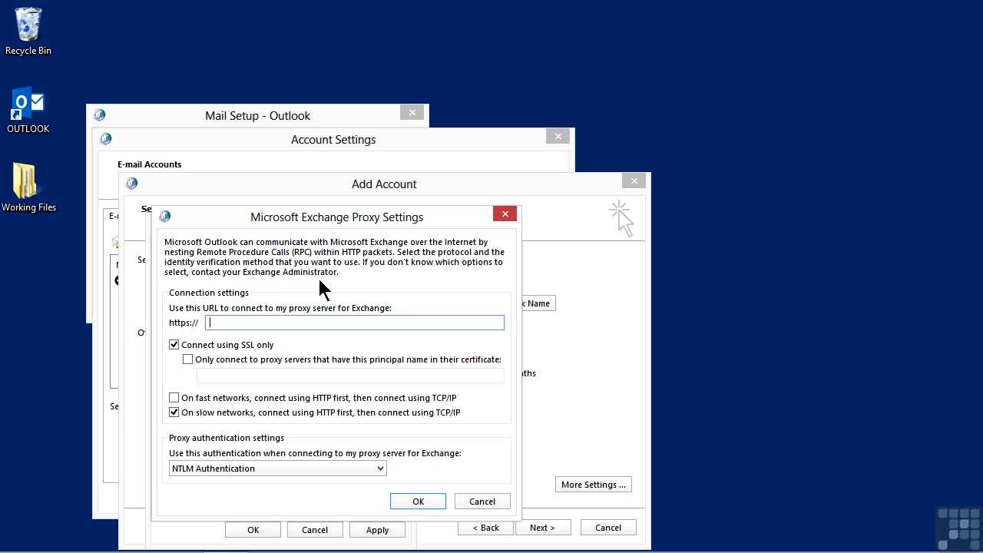
{"action": "type", "text": "bl2prd0712.outlook.com"}
{"action": "left_click", "coordinate": [187, 360]}
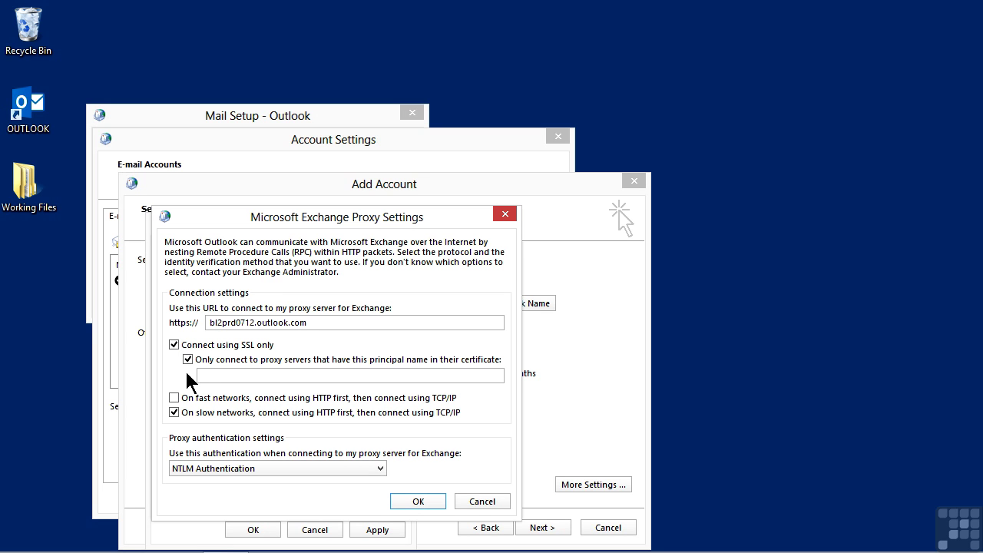
{"action": "left_click", "coordinate": [248, 375]}
{"action": "type", "text": "msstd"}
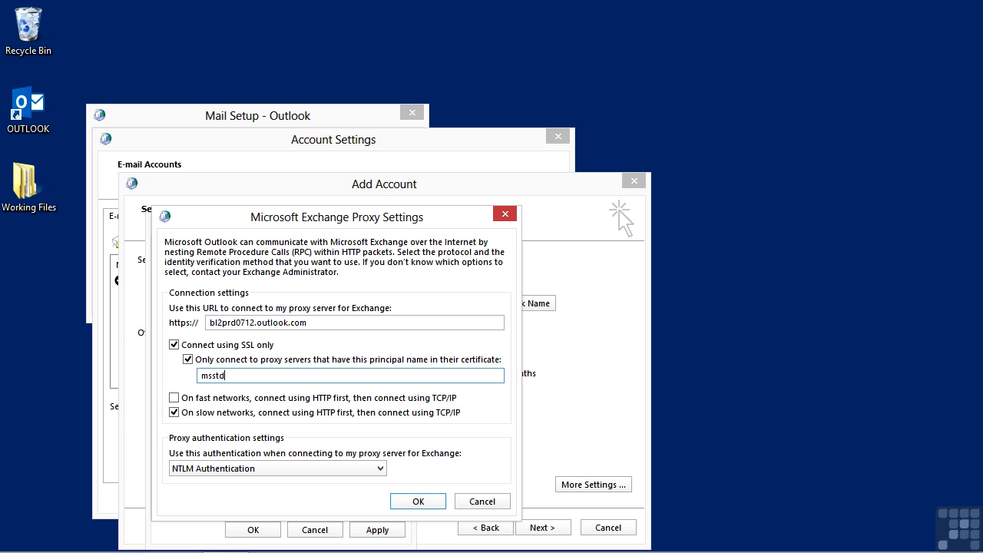
{"action": "type", "text": ":outlook.com"}
{"action": "left_click", "coordinate": [174, 398]}
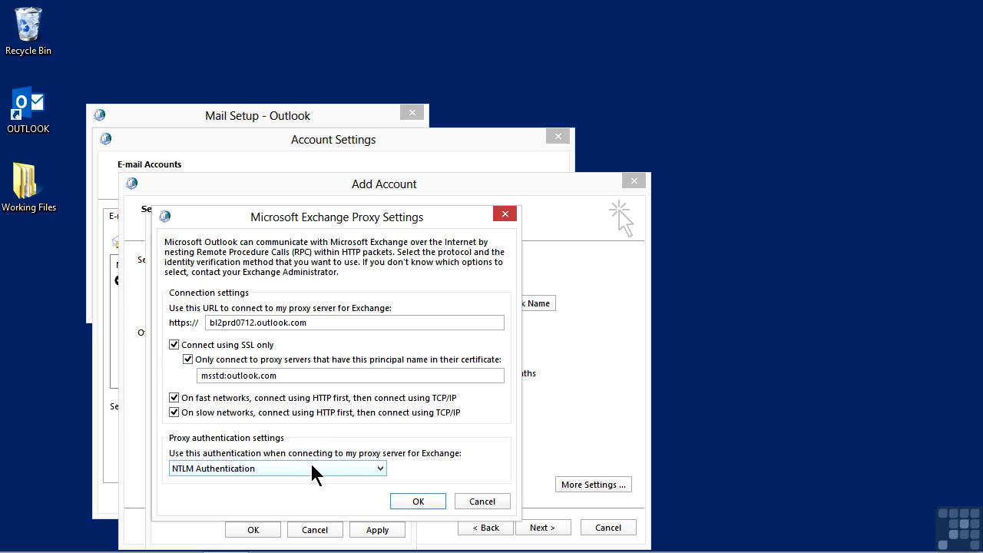
{"action": "left_click", "coordinate": [381, 470]}
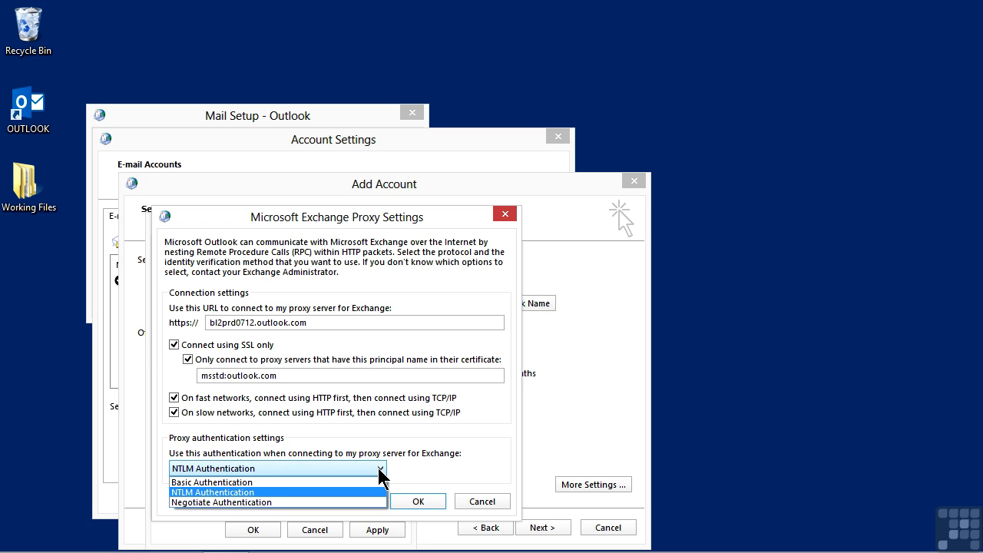
{"action": "left_click", "coordinate": [275, 483]}
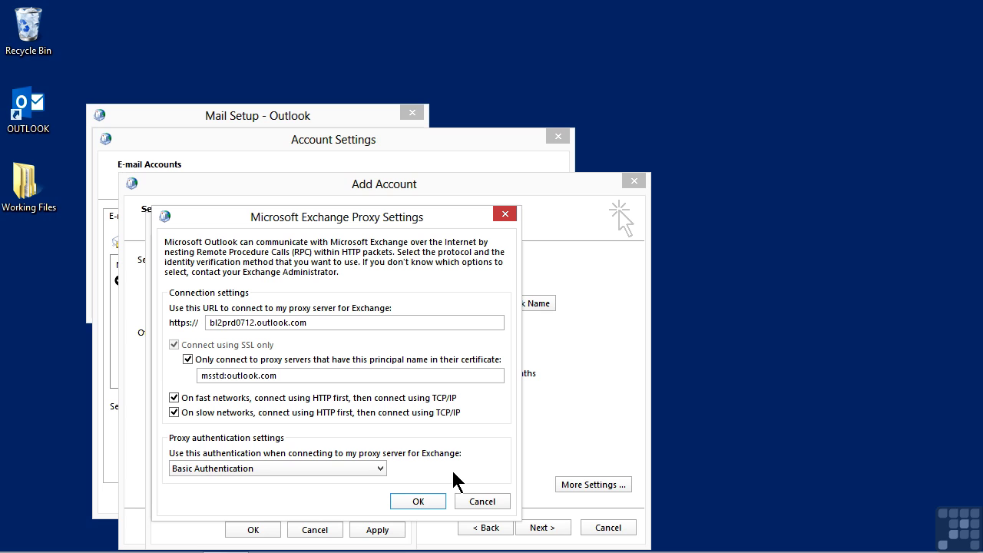
- Confirm the proxy and Microsoft Exchange dialogs to return to the Server Settings page
{"action": "left_click", "coordinate": [418, 501]}
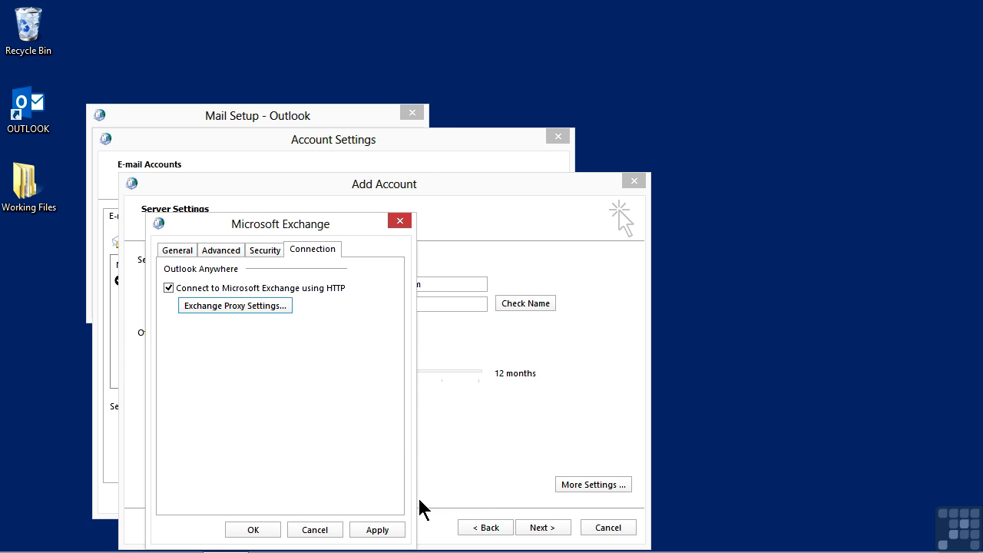
{"action": "left_click", "coordinate": [252, 530]}
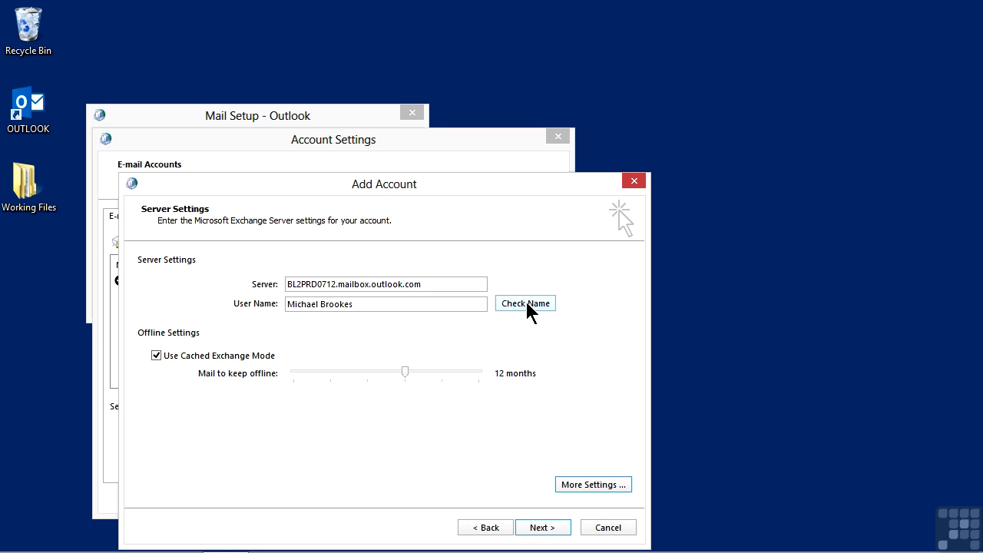
- Run Check Name, signing in with the account's e-mail and password and remembering the credentials
{"action": "left_click", "coordinate": [526, 305]}
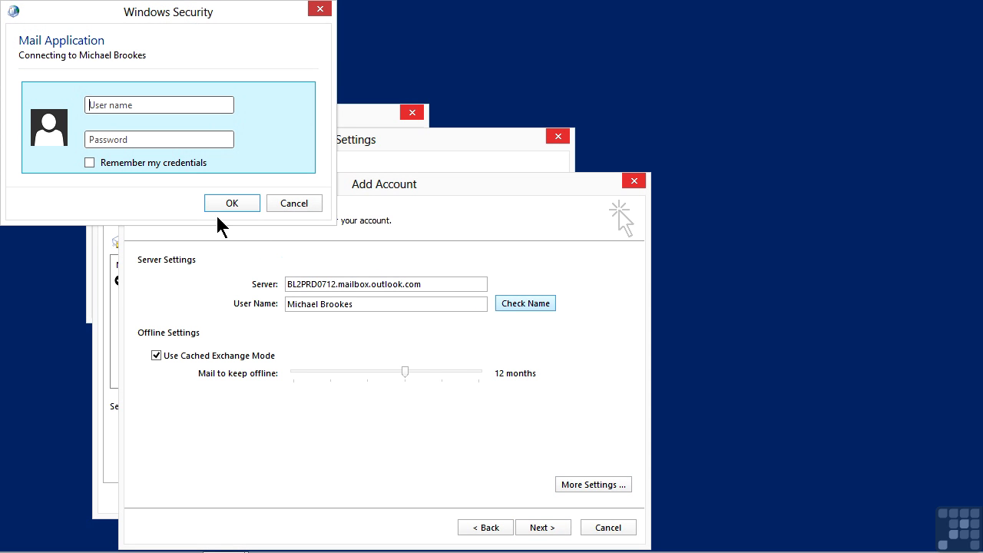
{"action": "left_click", "coordinate": [128, 107]}
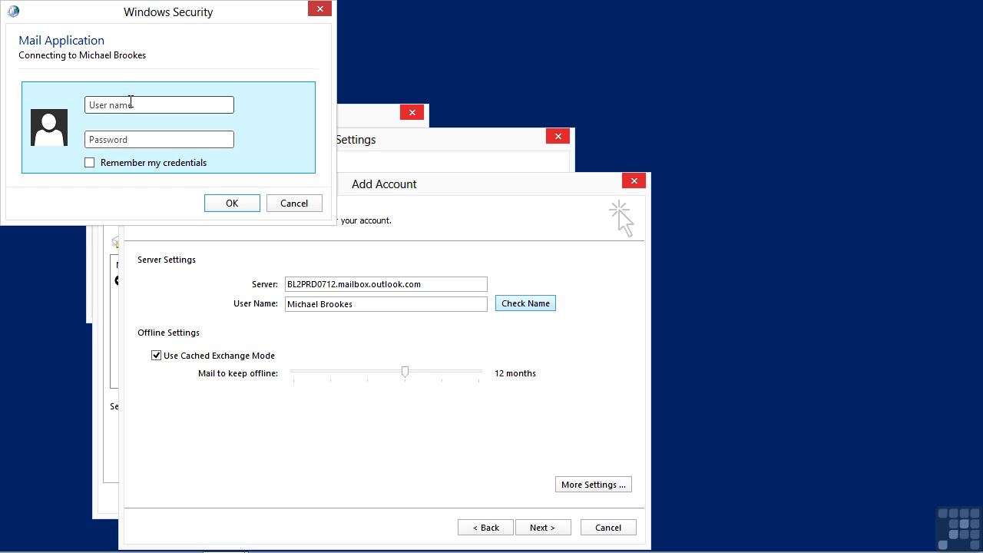
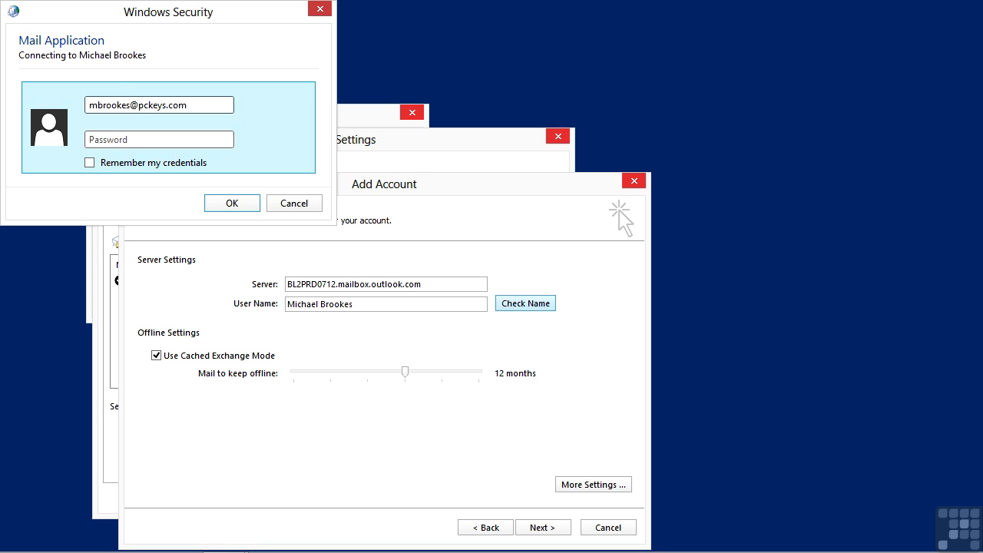
{"action": "key", "text": "Tab"}
{"action": "type", "text": "••••••••••"}
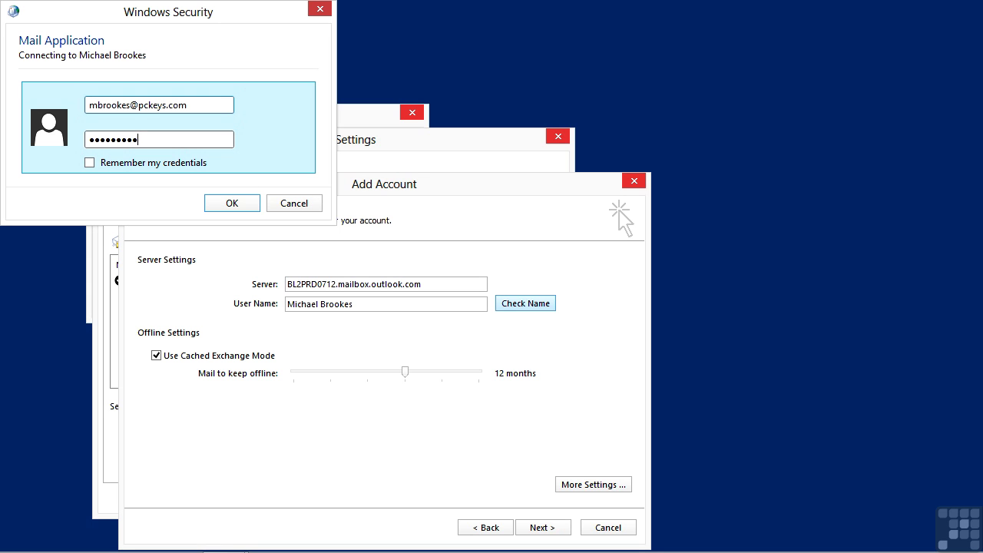
{"action": "left_click", "coordinate": [90, 162]}
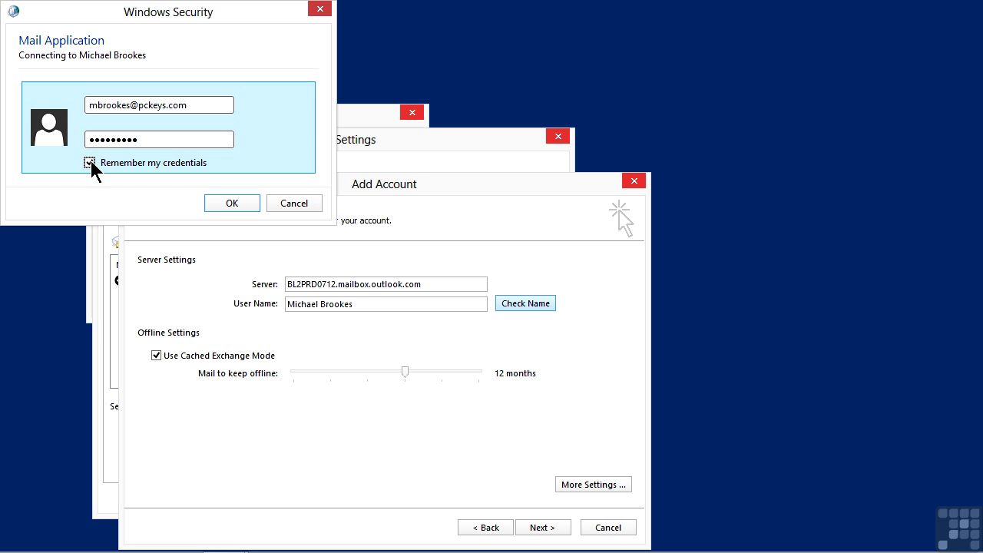
{"action": "left_click", "coordinate": [232, 202]}
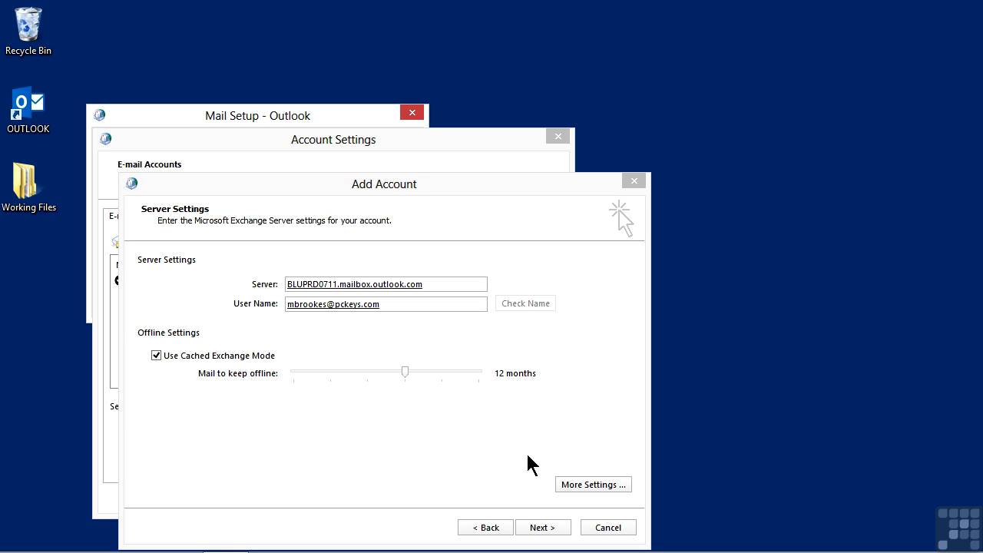
- Finish adding the Exchange account next to the Gmail IMAP account, acknowledging the delivery-location notice, then close Account Settings
{"action": "left_click", "coordinate": [550, 529]}
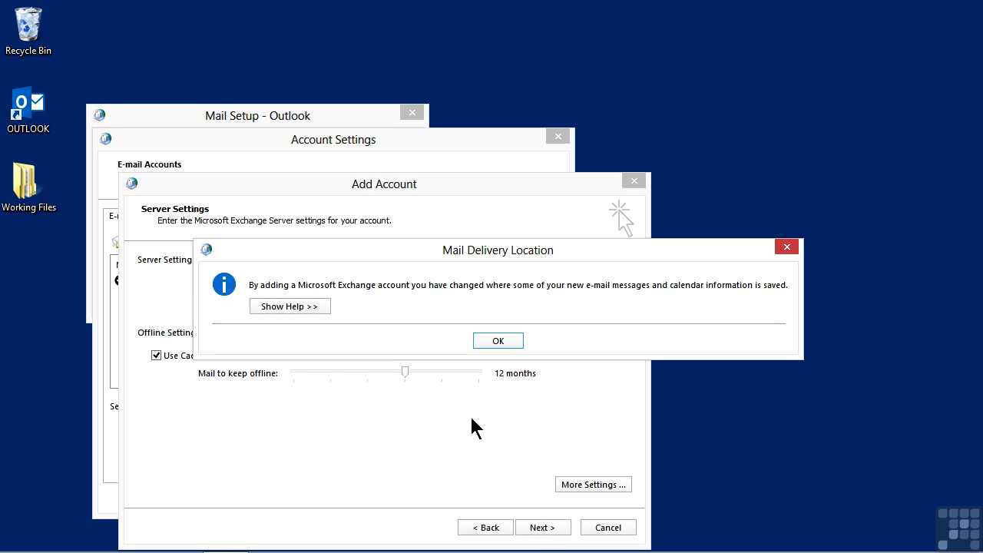
{"action": "left_click", "coordinate": [484, 340]}
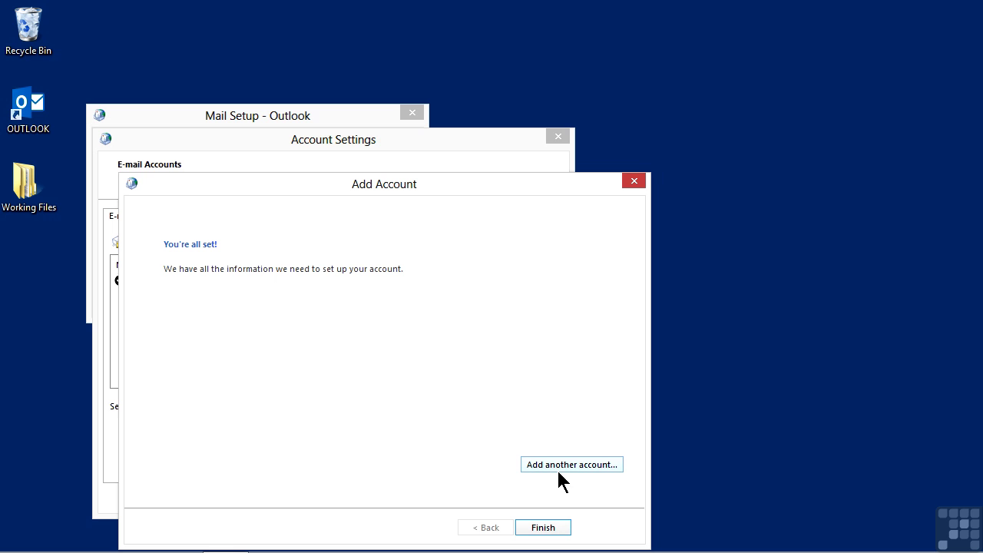
{"action": "left_click", "coordinate": [566, 530]}
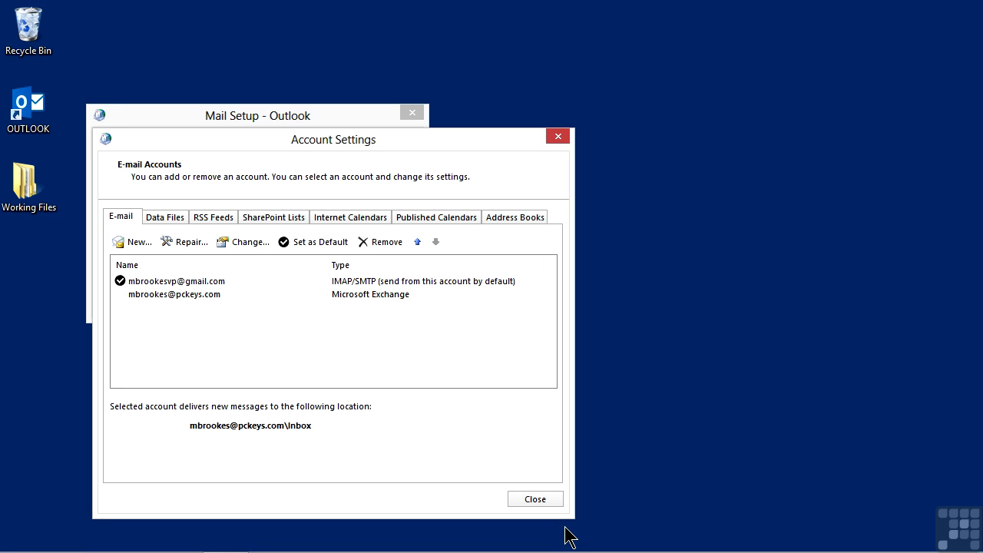
{"action": "left_click", "coordinate": [550, 501]}
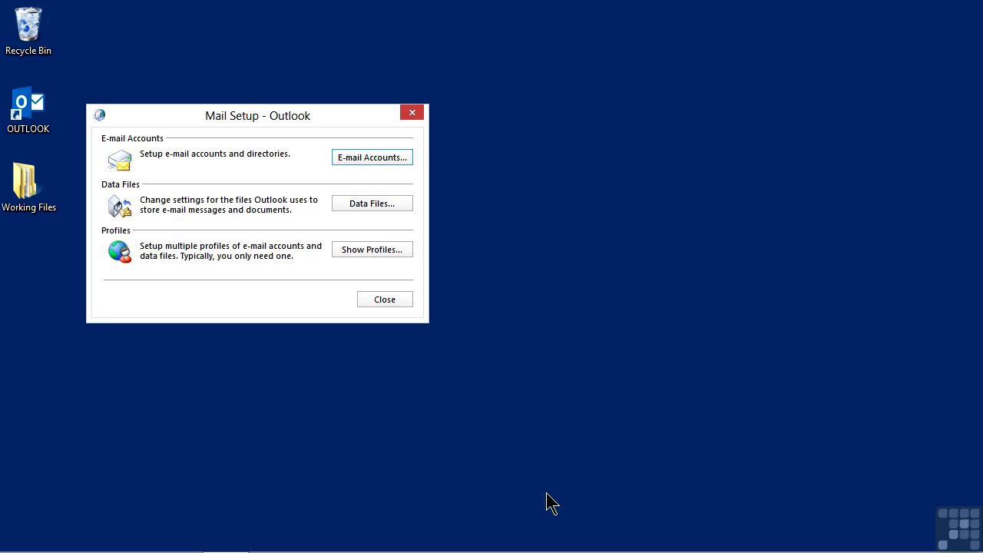